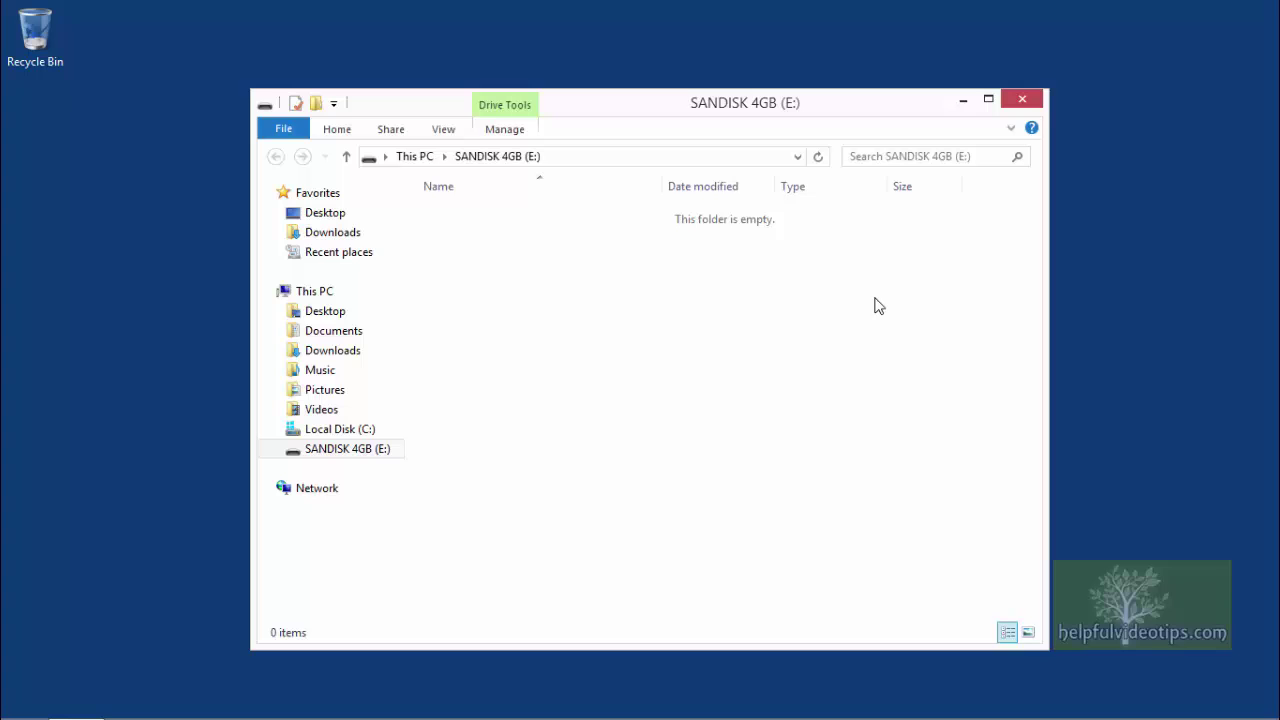
- Close the empty drive window, open Control Panel from the Start-corner menu, and go to Recovery
click(1022, 100)
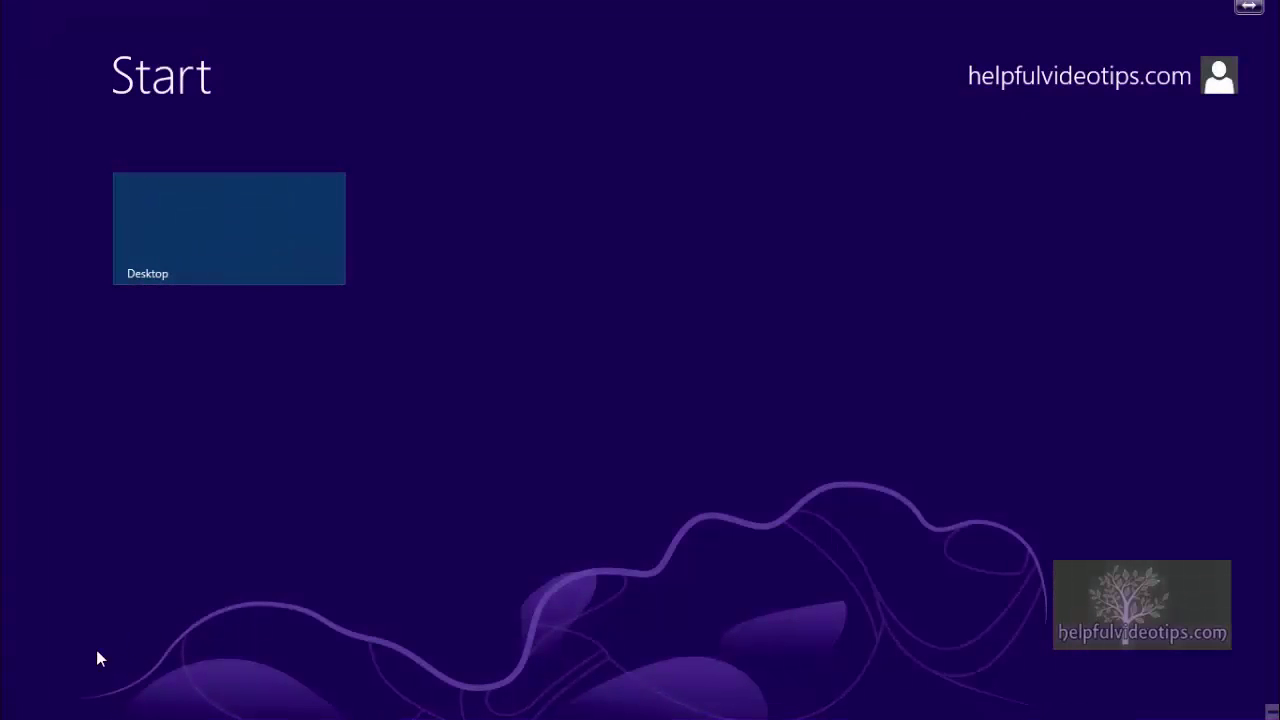
right_click(5, 715)
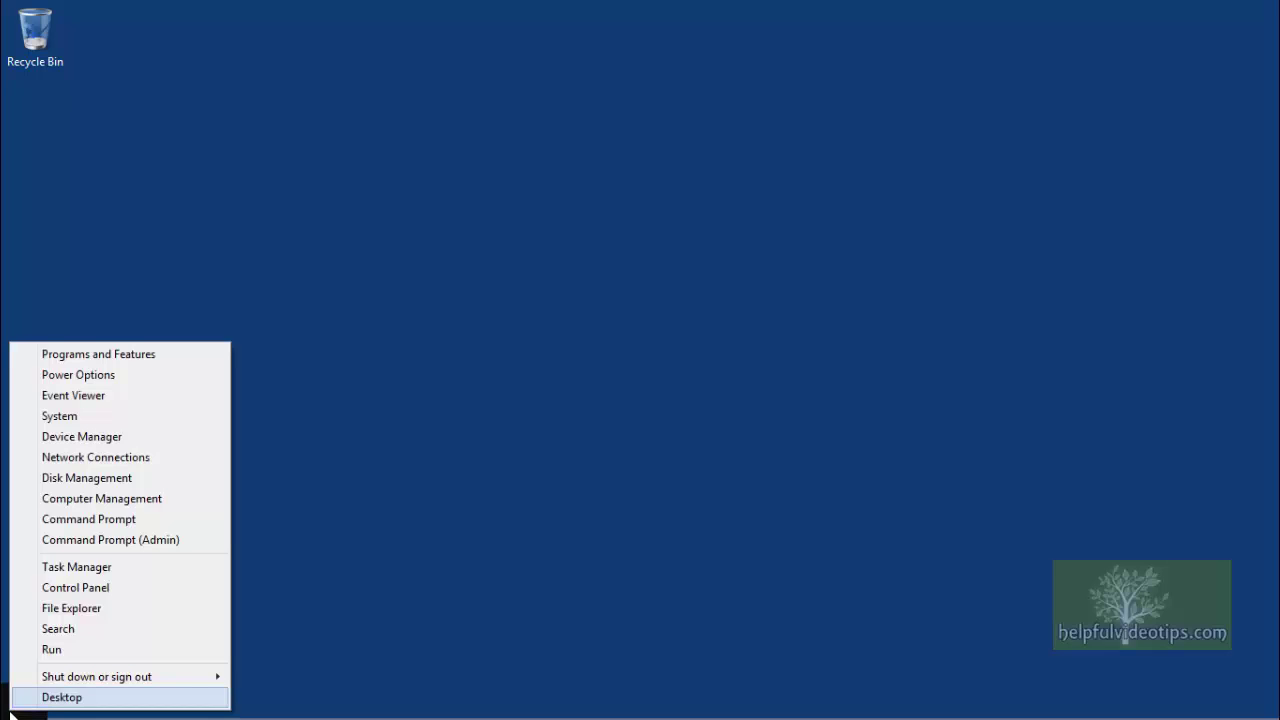
click(144, 590)
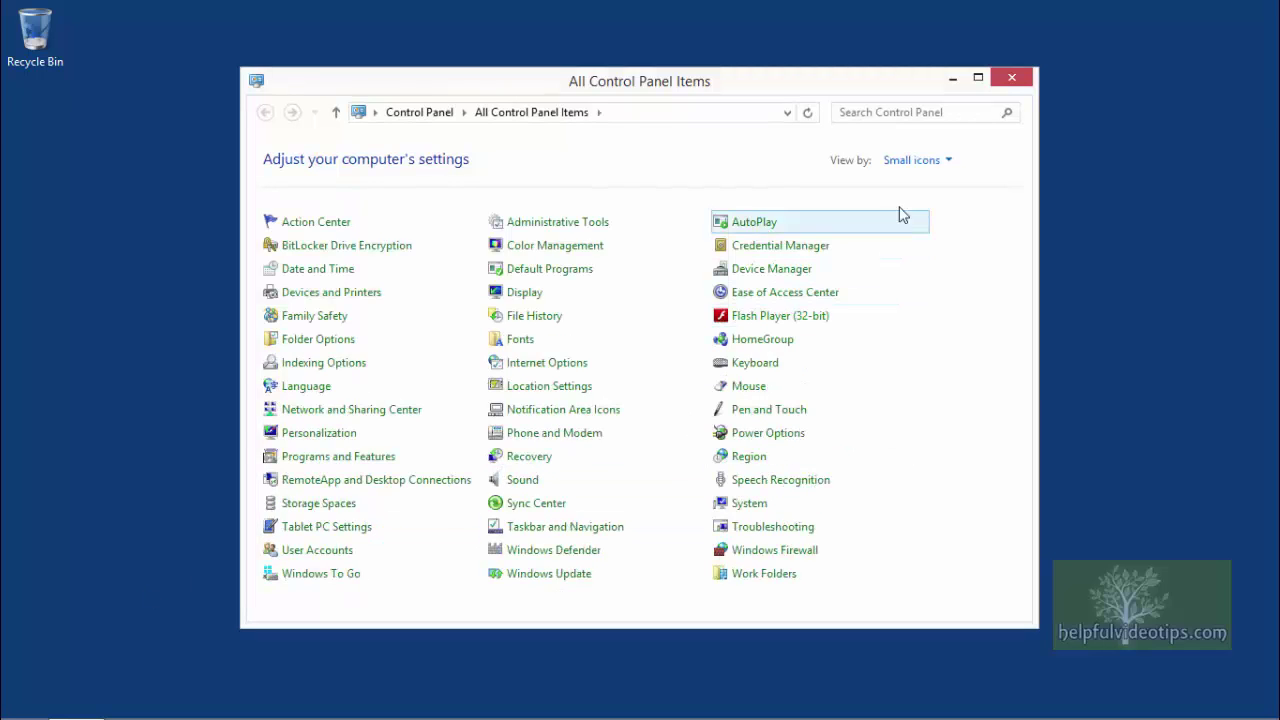
click(948, 164)
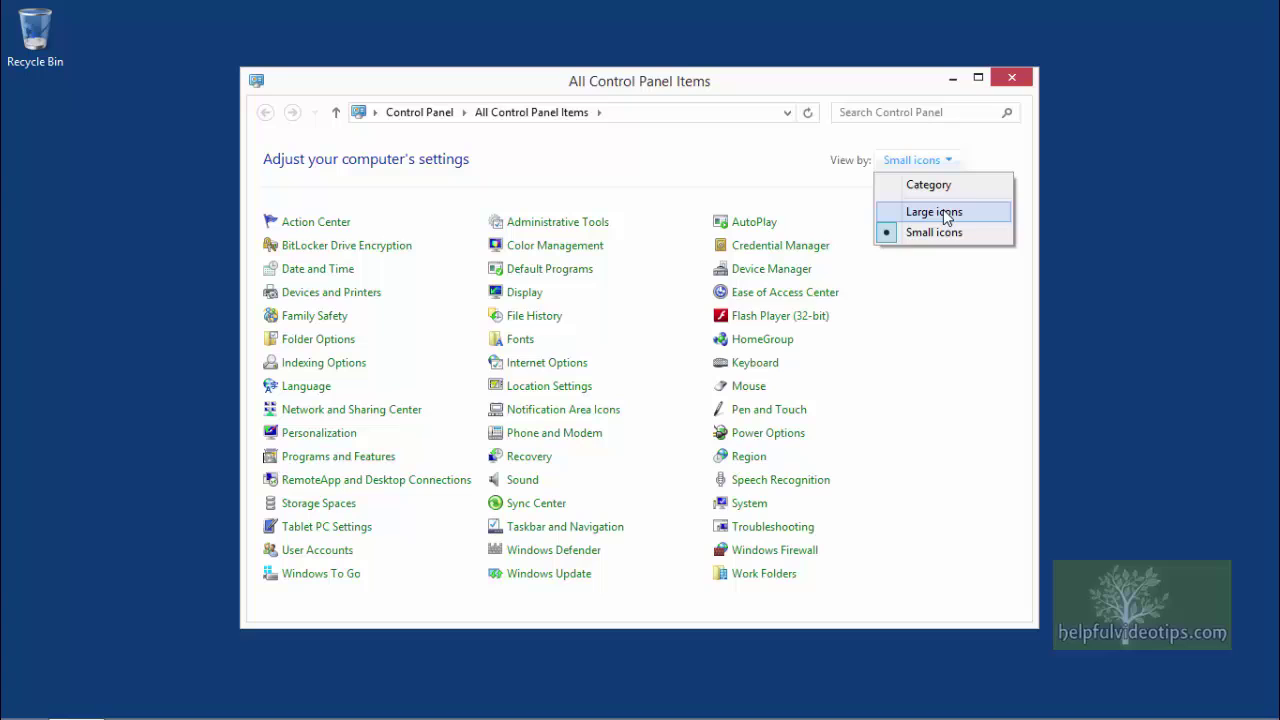
click(536, 460)
click(536, 462)
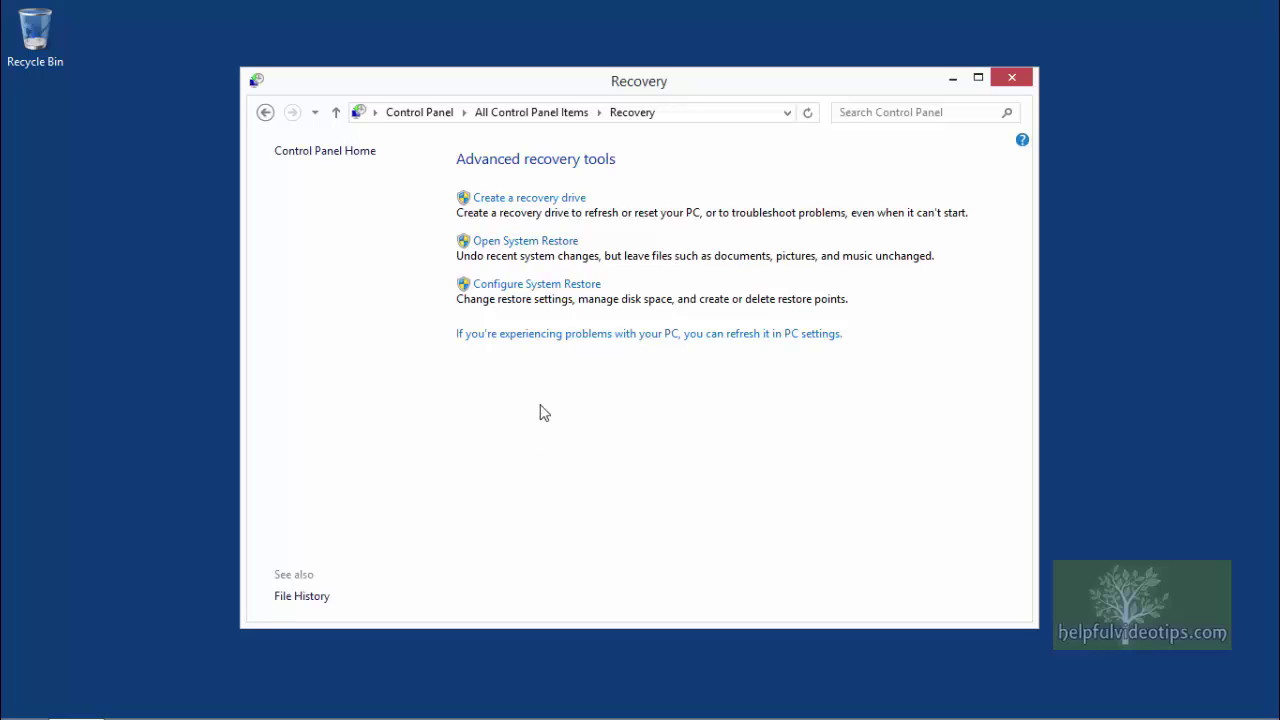
- Launch 'Create a recovery drive' and approve the User Account Control prompt
click(528, 204)
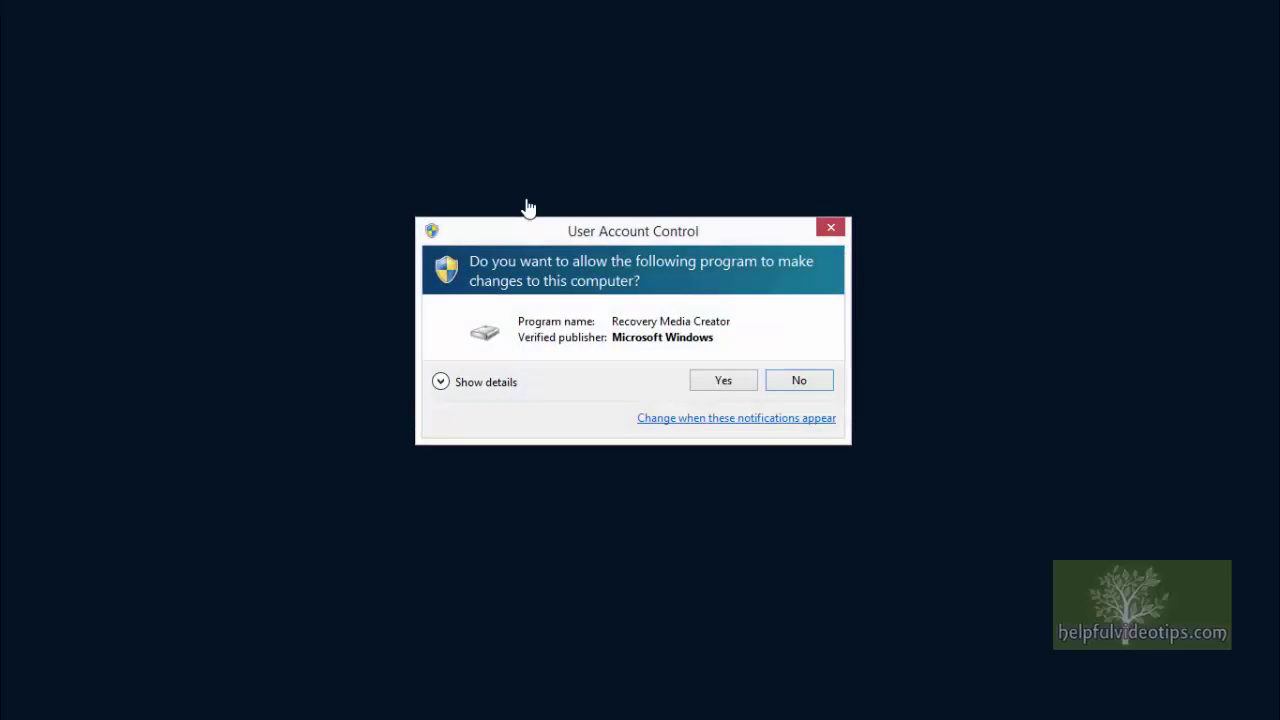
click(725, 385)
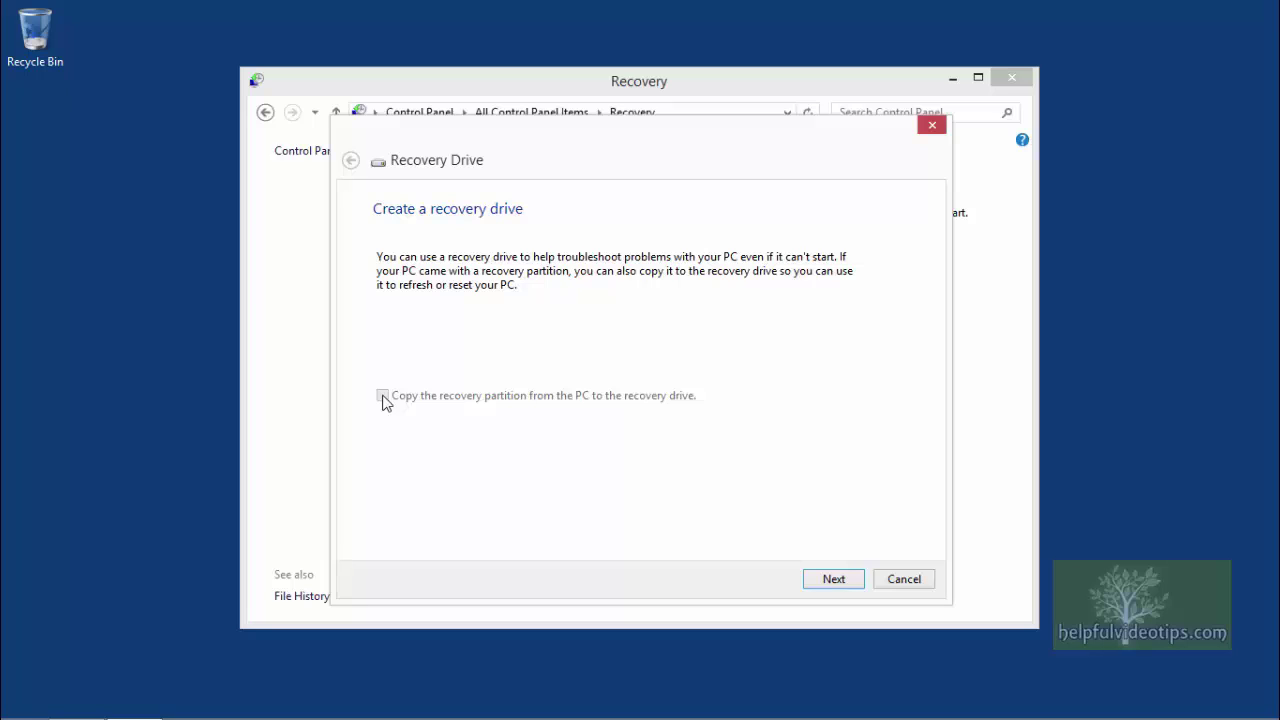
- Keep SANDISK 4GB drive E: as the target and start creating the recovery drive
click(836, 584)
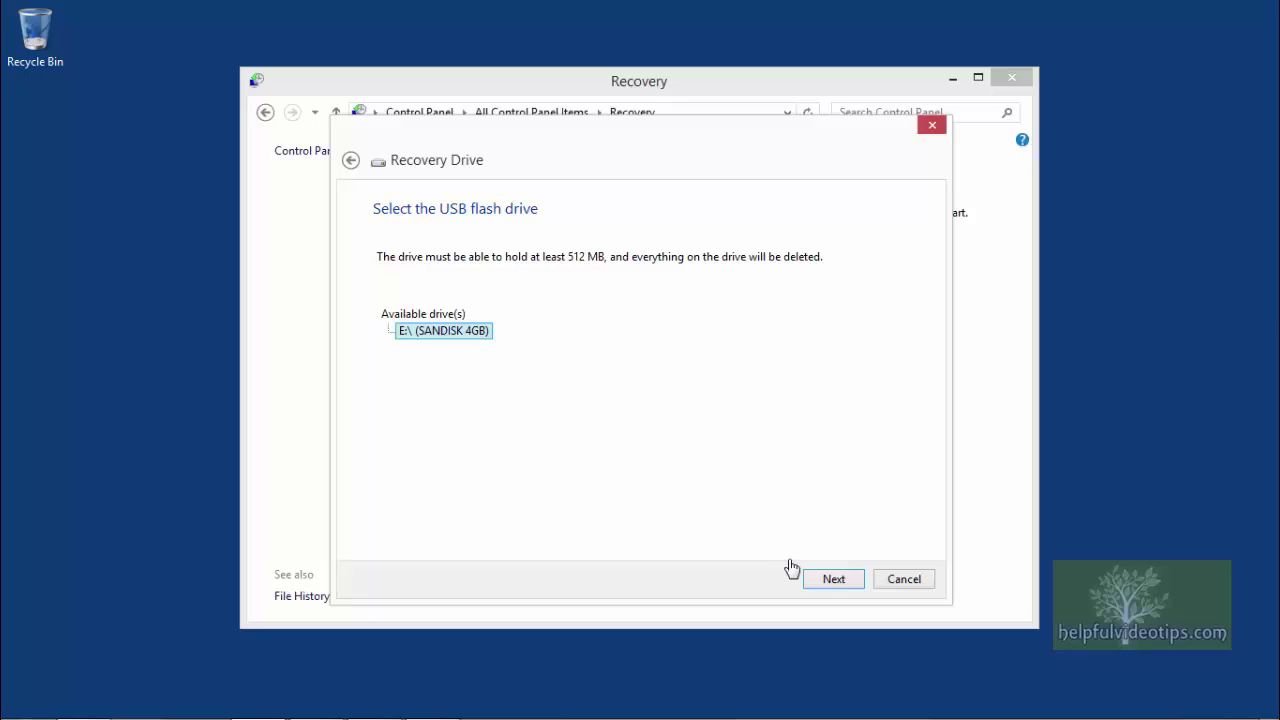
click(831, 584)
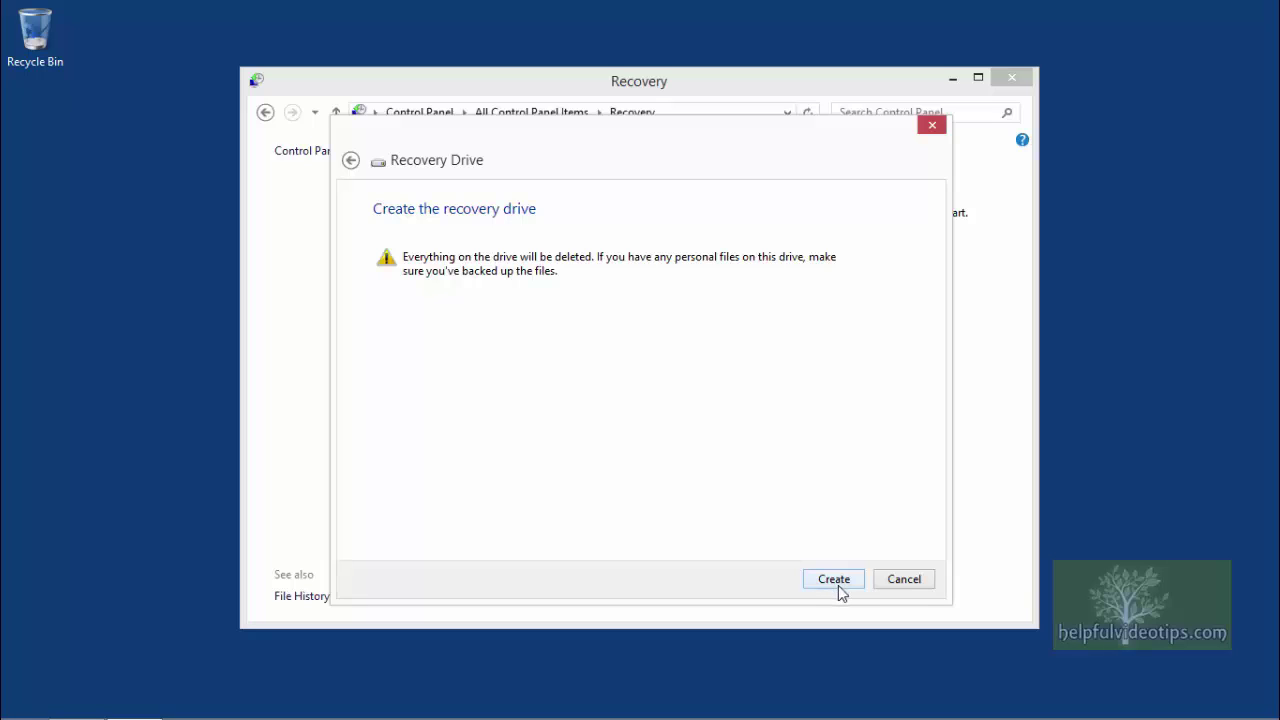
click(838, 585)
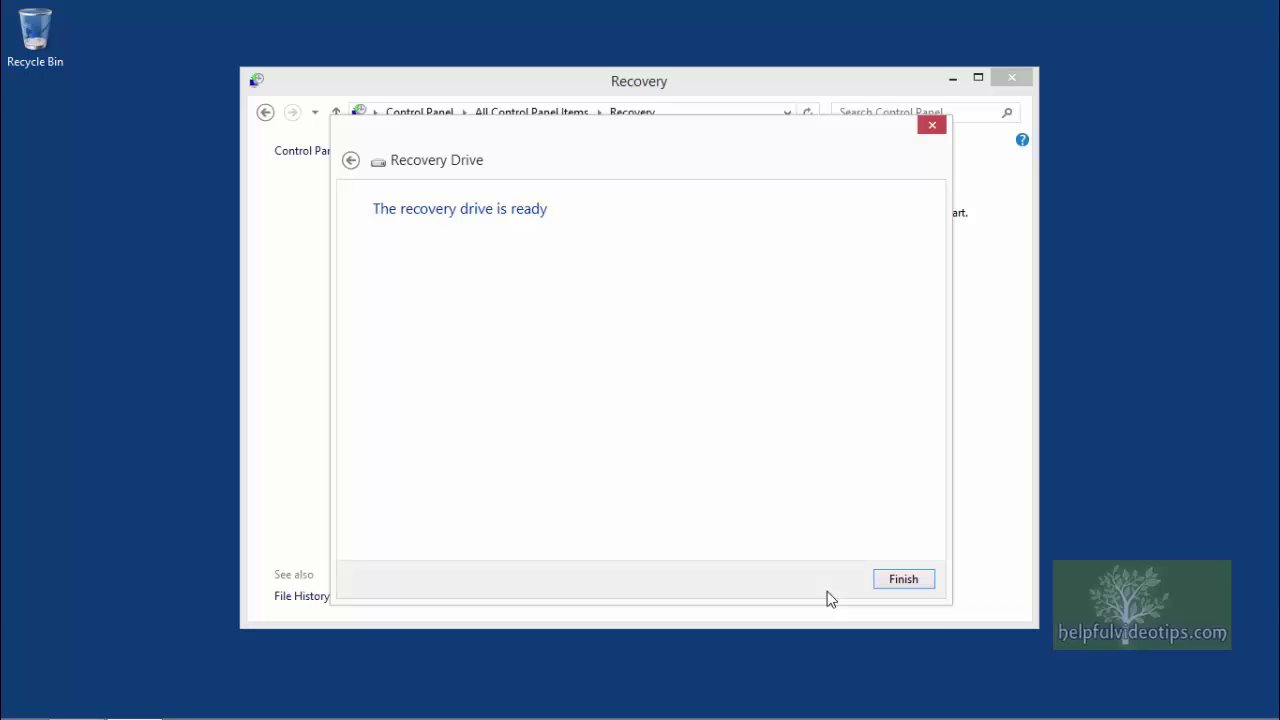
- Finish the wizard once the recovery drive is ready, returning to the Recovery page
click(916, 585)
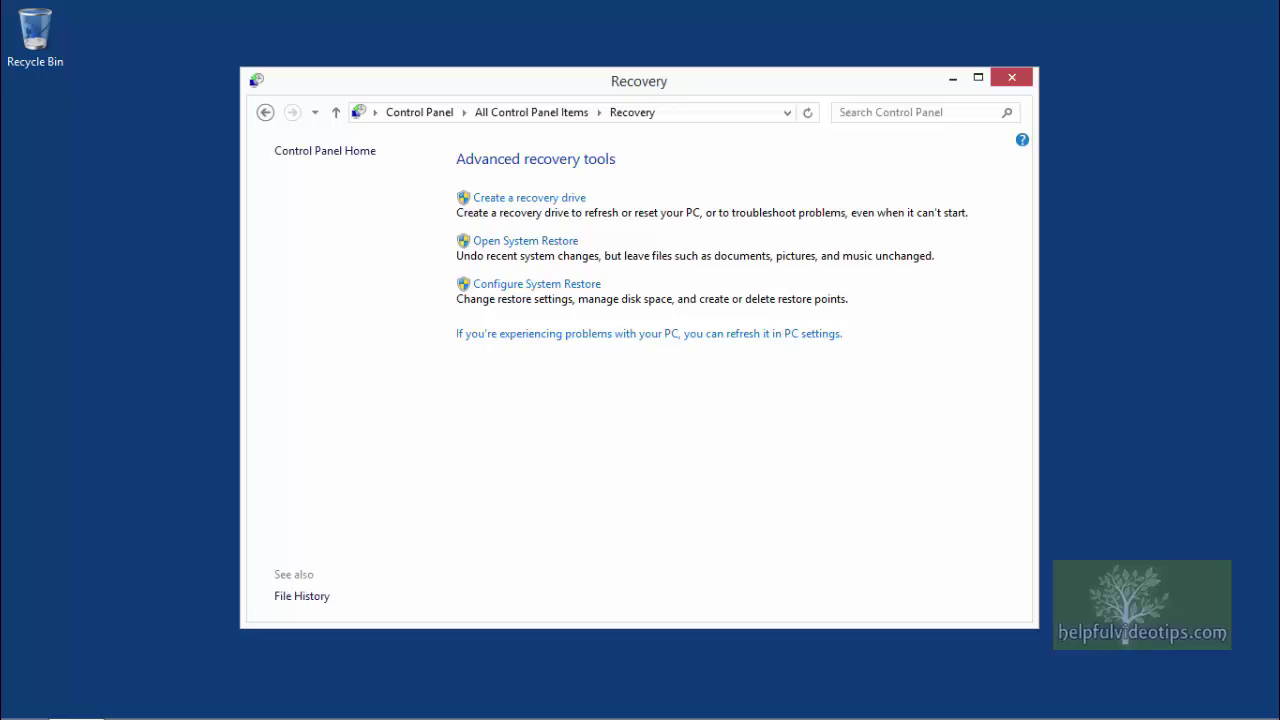
key(super)
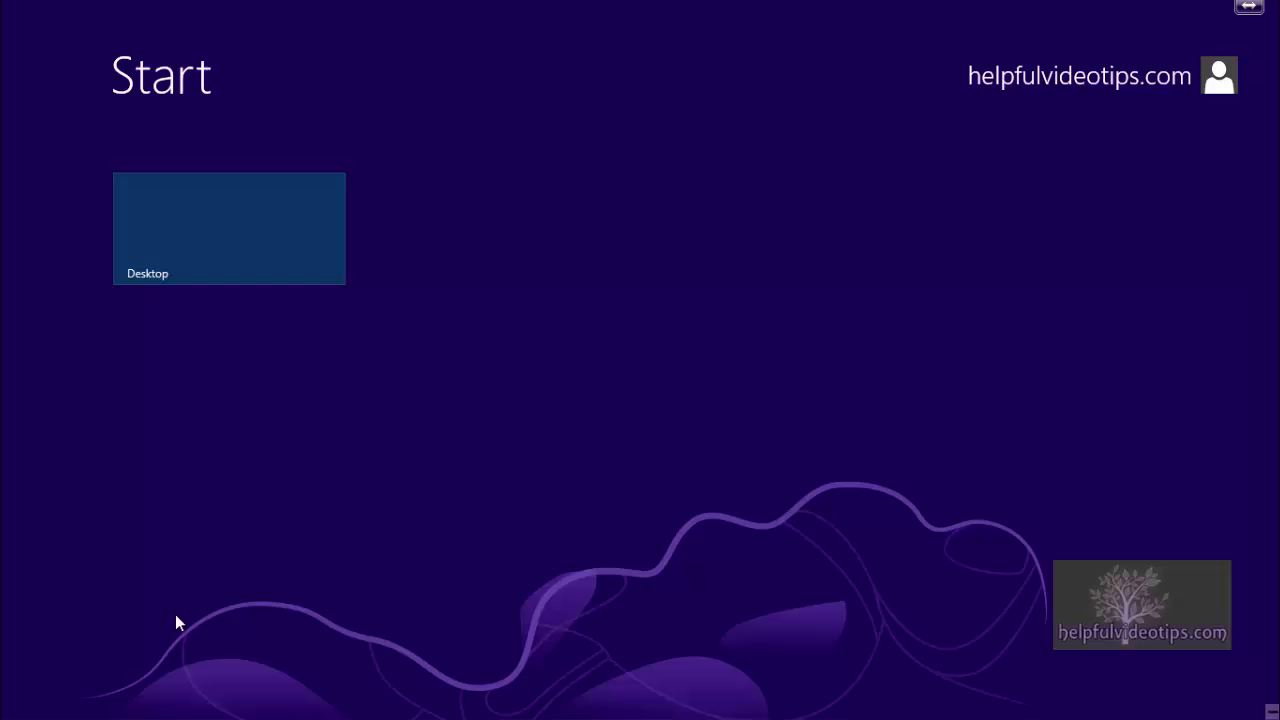
right_click(10, 712)
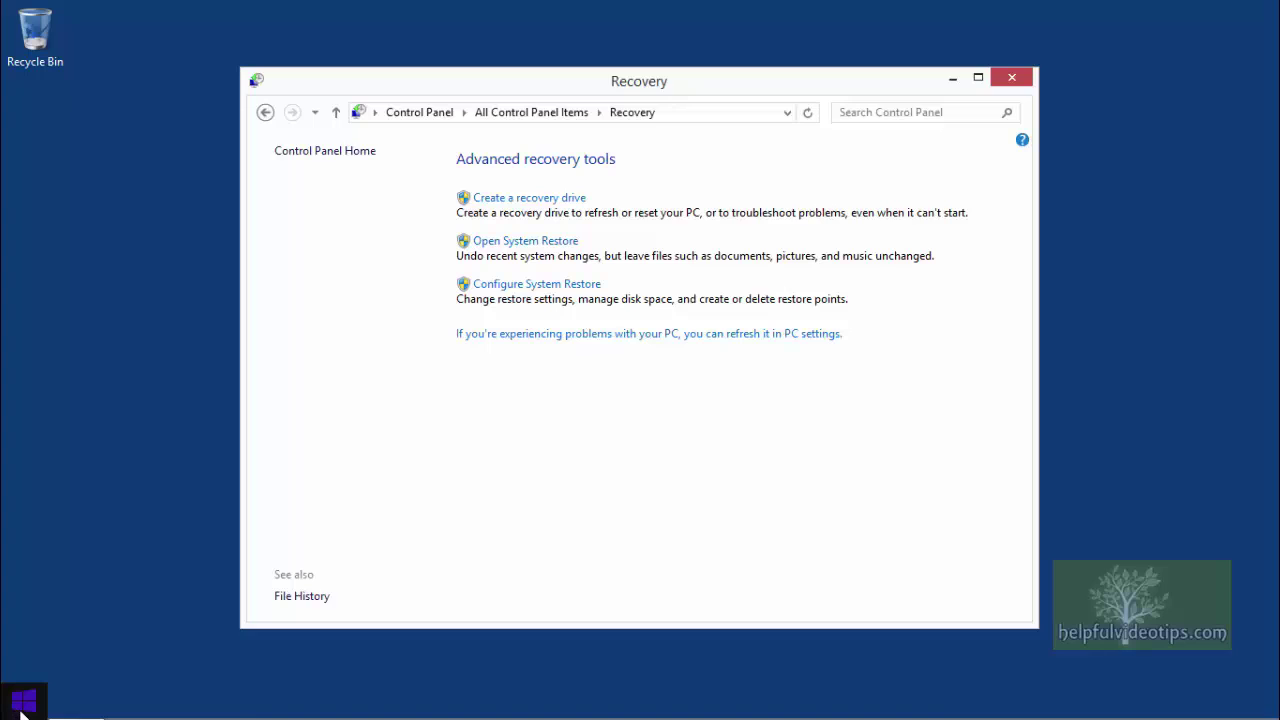
right_click(24, 708)
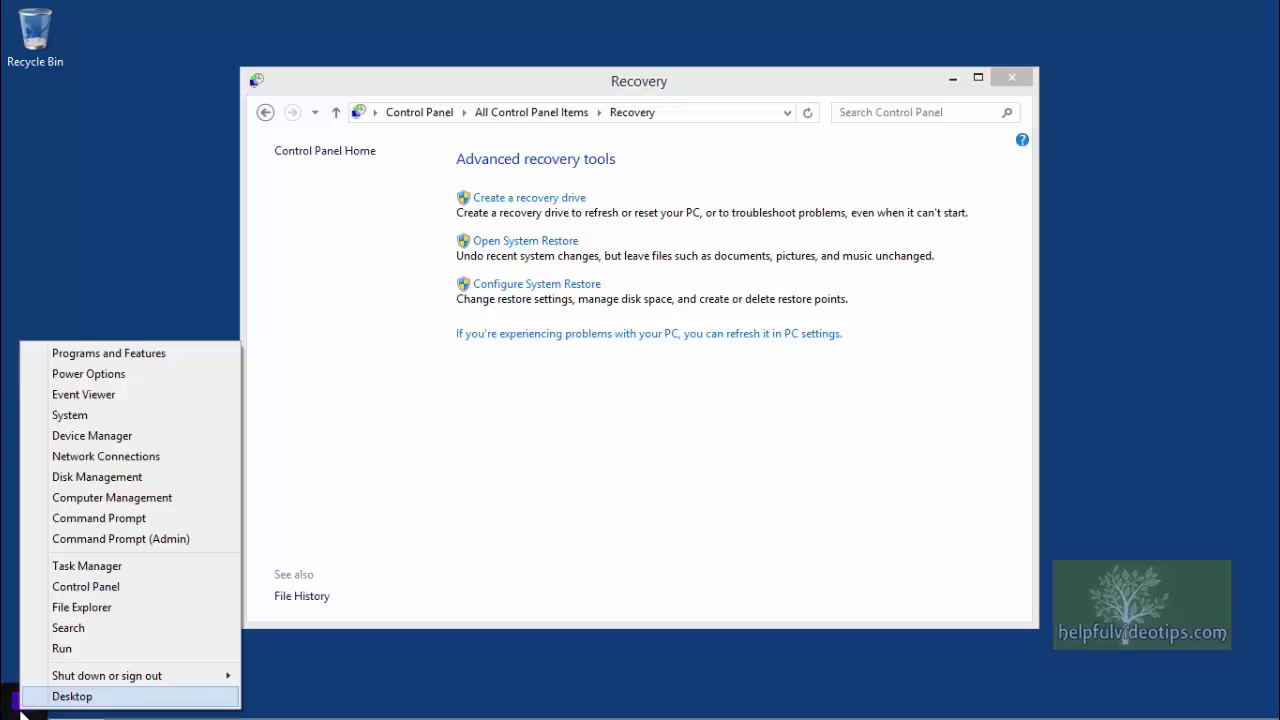
- Check the 64-bit system type on the System page, then close it
click(153, 420)
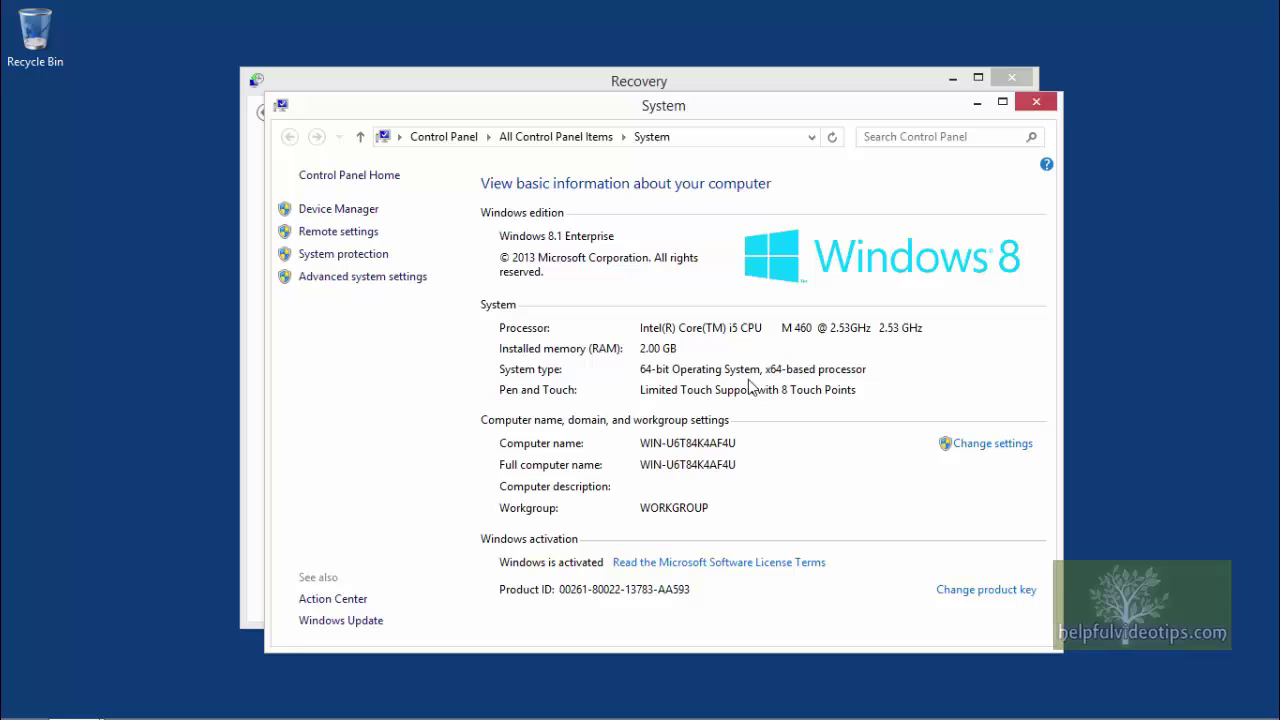
click(1036, 104)
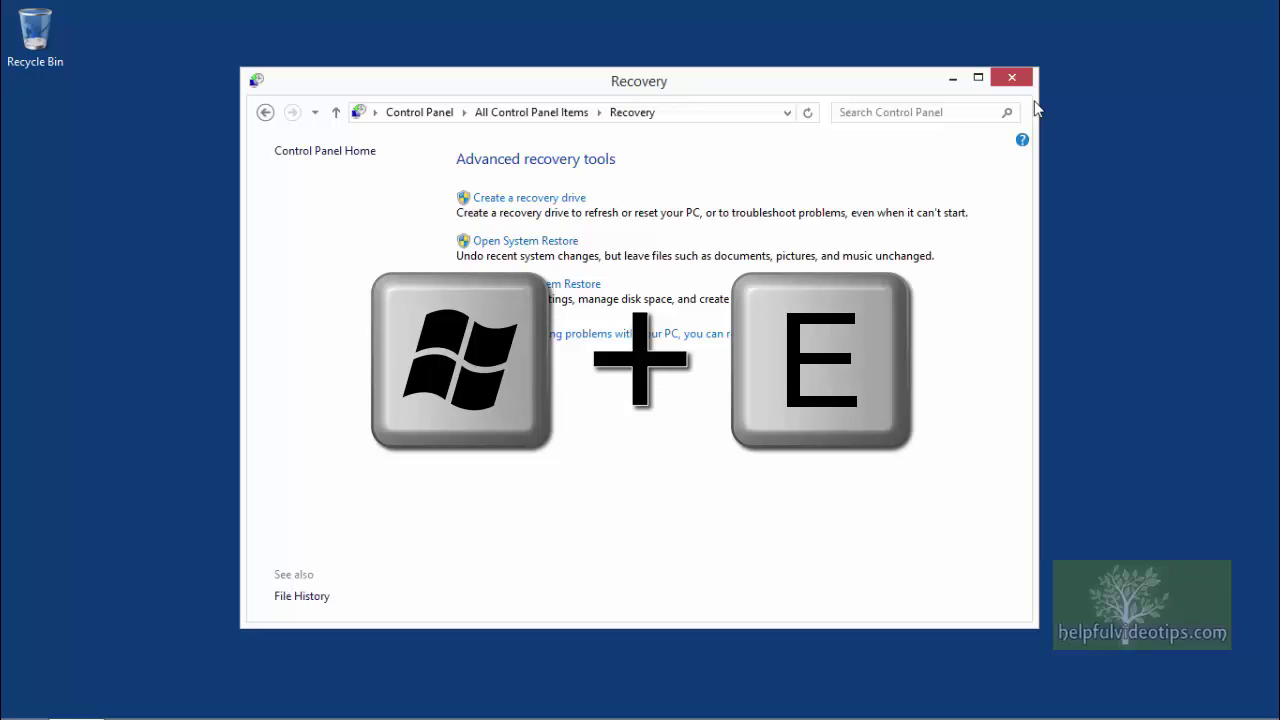
- Open File Explorer's This PC view showing RECOVERY (E:) with 3.47 GB free of 3.73 GB
key(super+e)
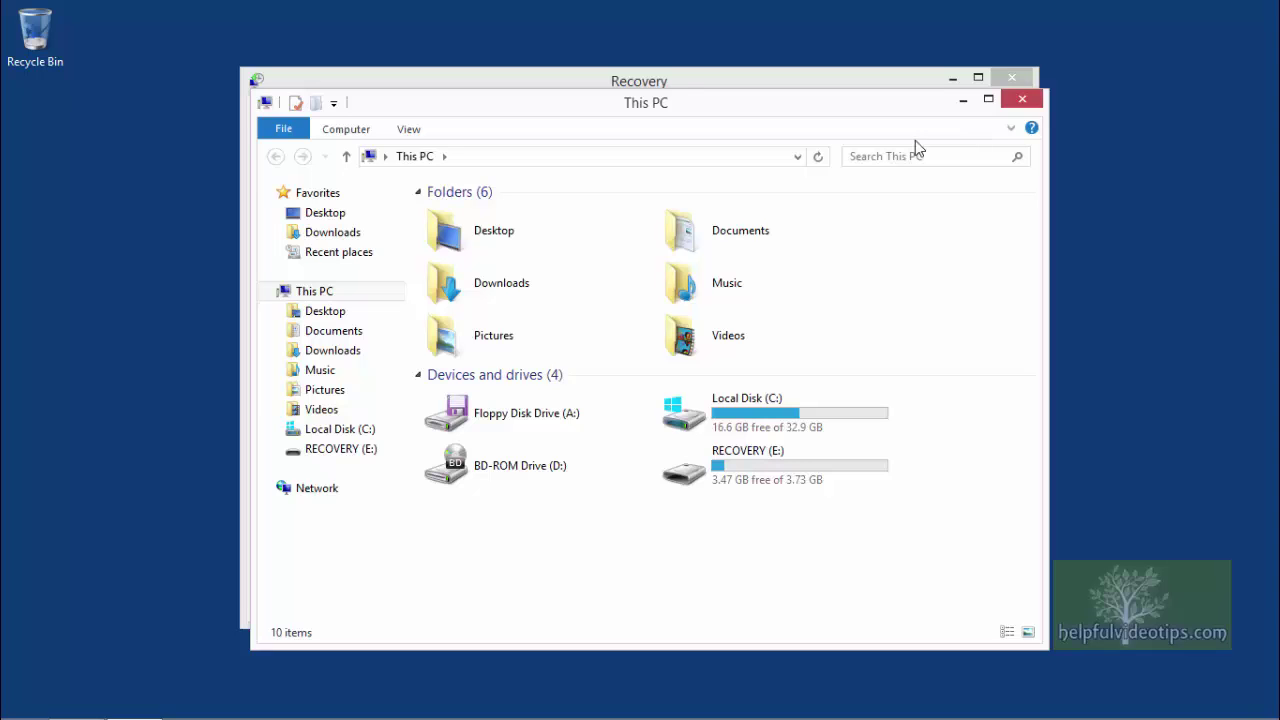
right_click(24, 700)
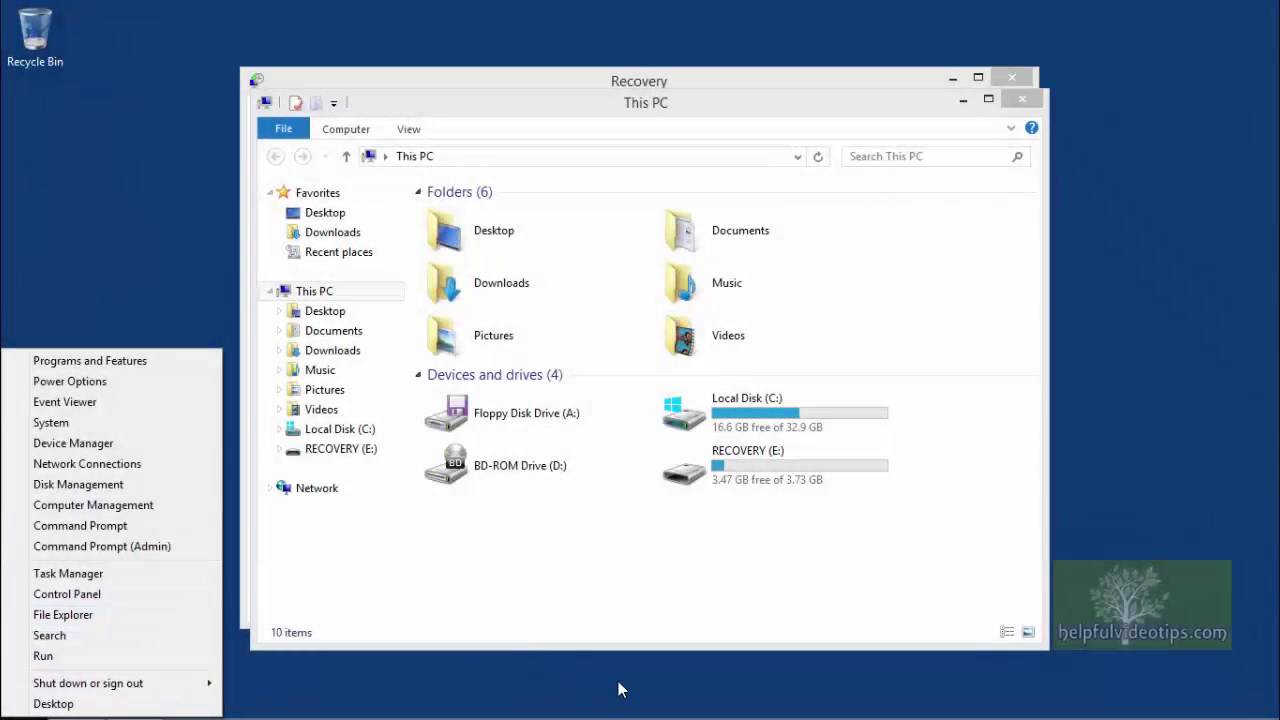
click(618, 690)
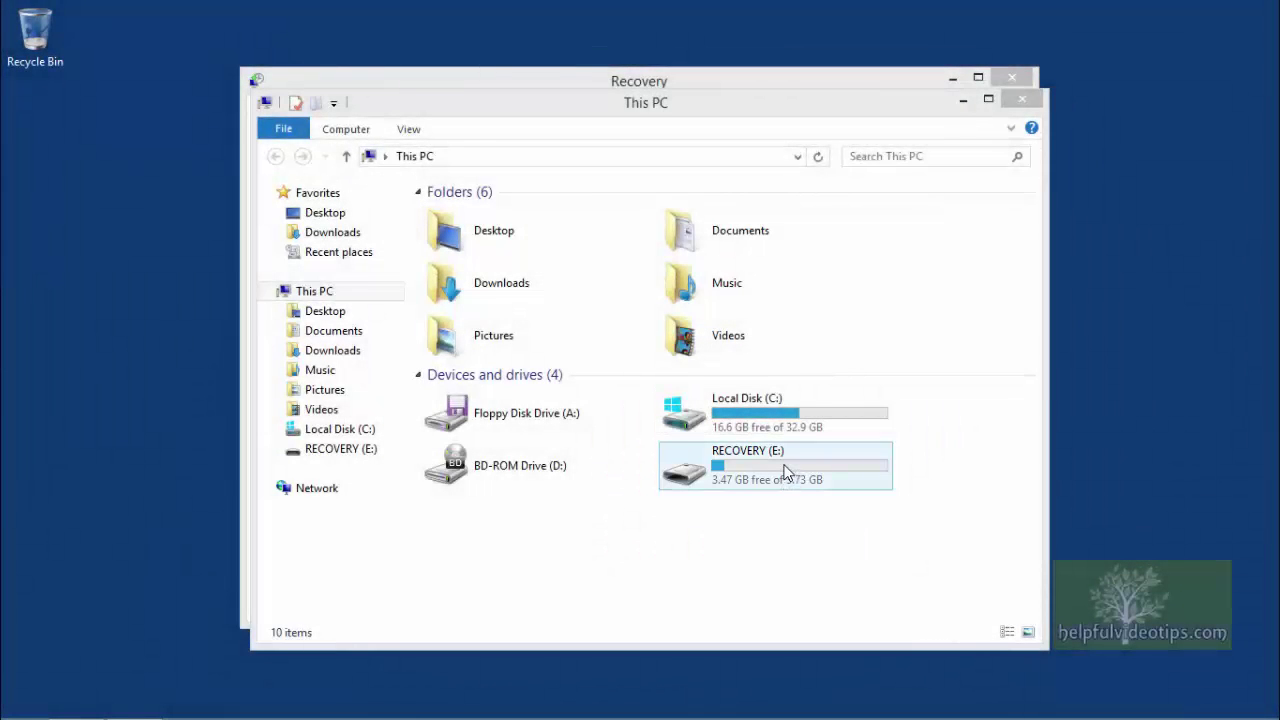
- Rename drive E: from RECOVERY to 'RECOVERY 64' and close the This PC window
right_click(785, 472)
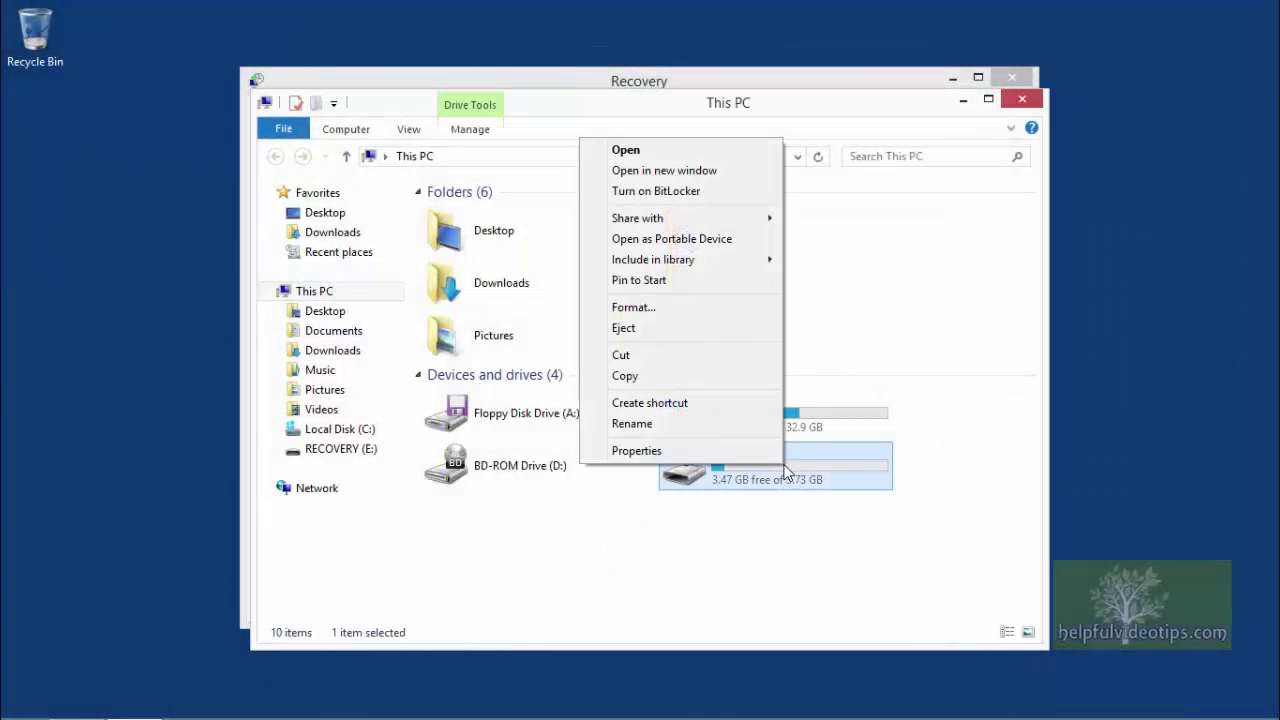
click(714, 425)
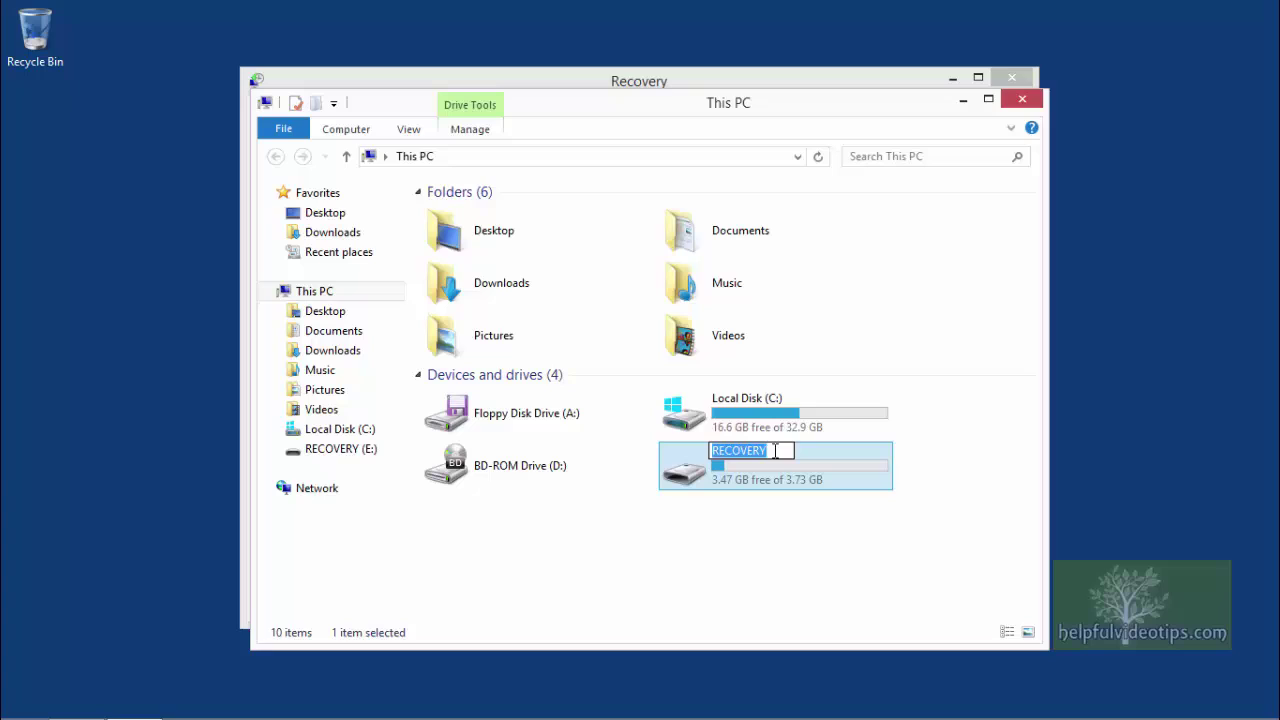
click(776, 451)
text(64)
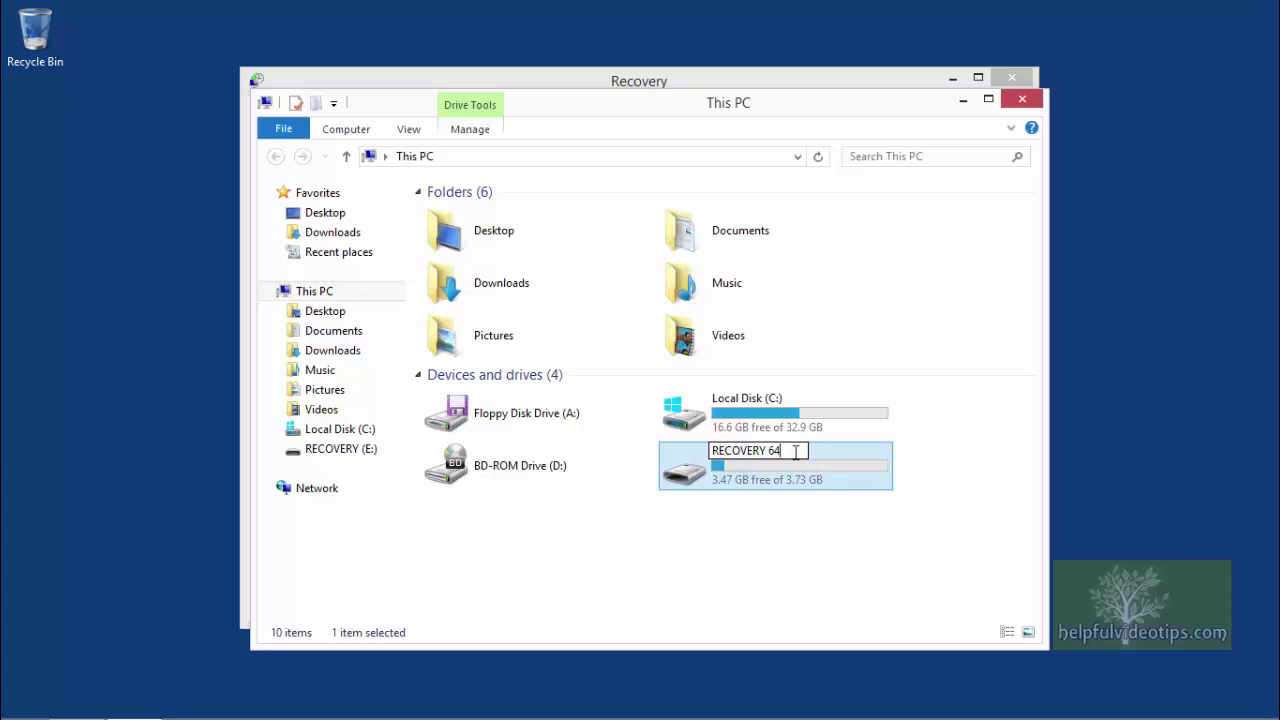
key(Return)
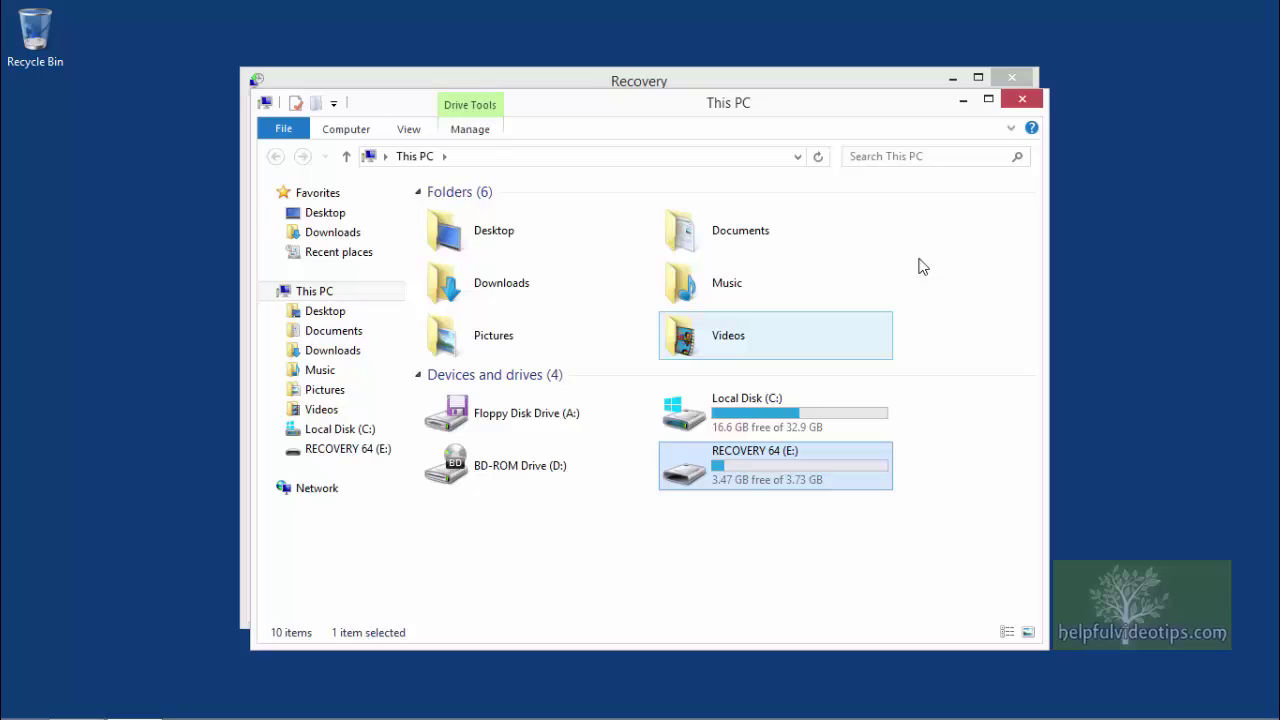
click(1022, 100)
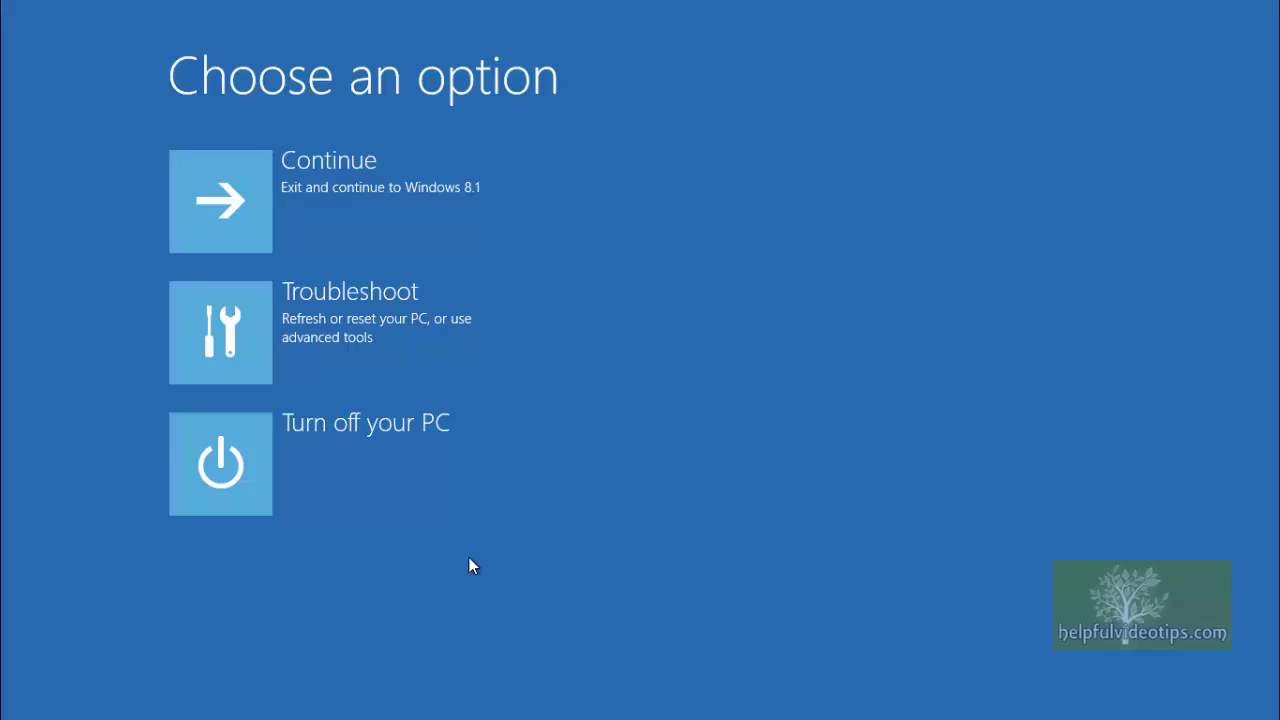
- Choose Troubleshoot to list Refresh your PC, Reset your PC and Advanced options
click(245, 363)
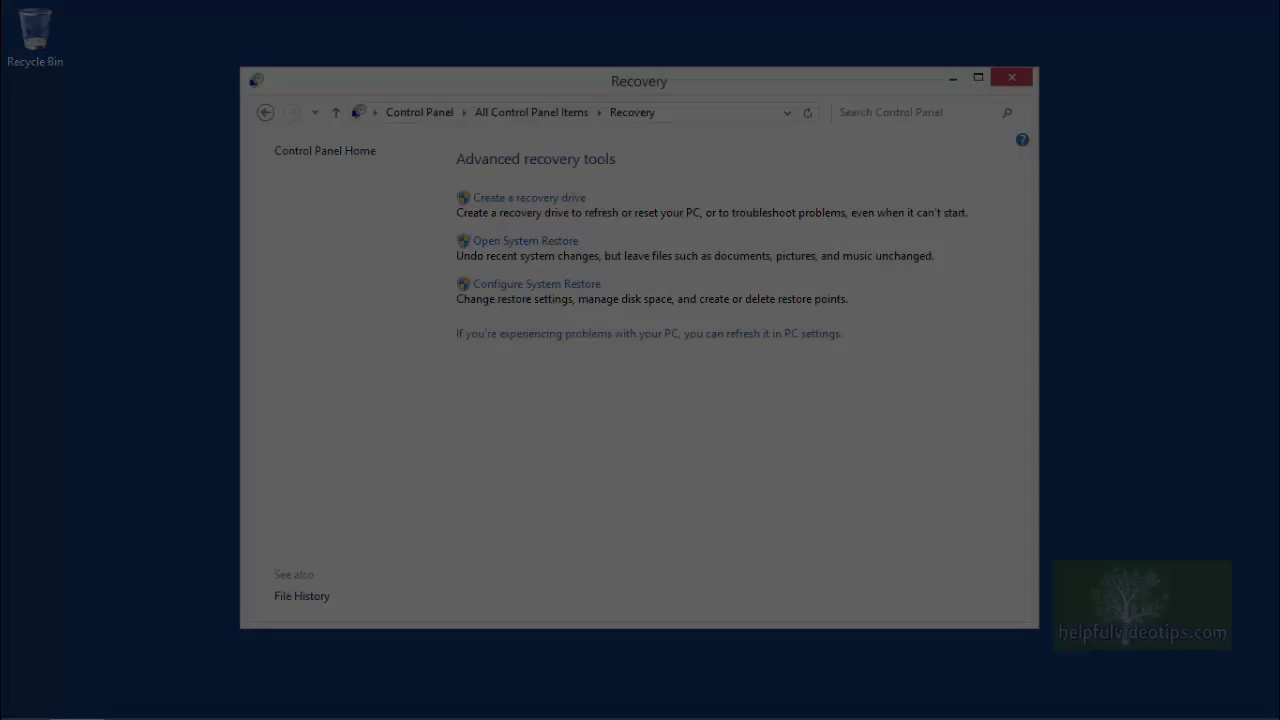
- Scroll down and expand the video's description to reveal its Show Notes link
scroll(460, 602, down, 3)
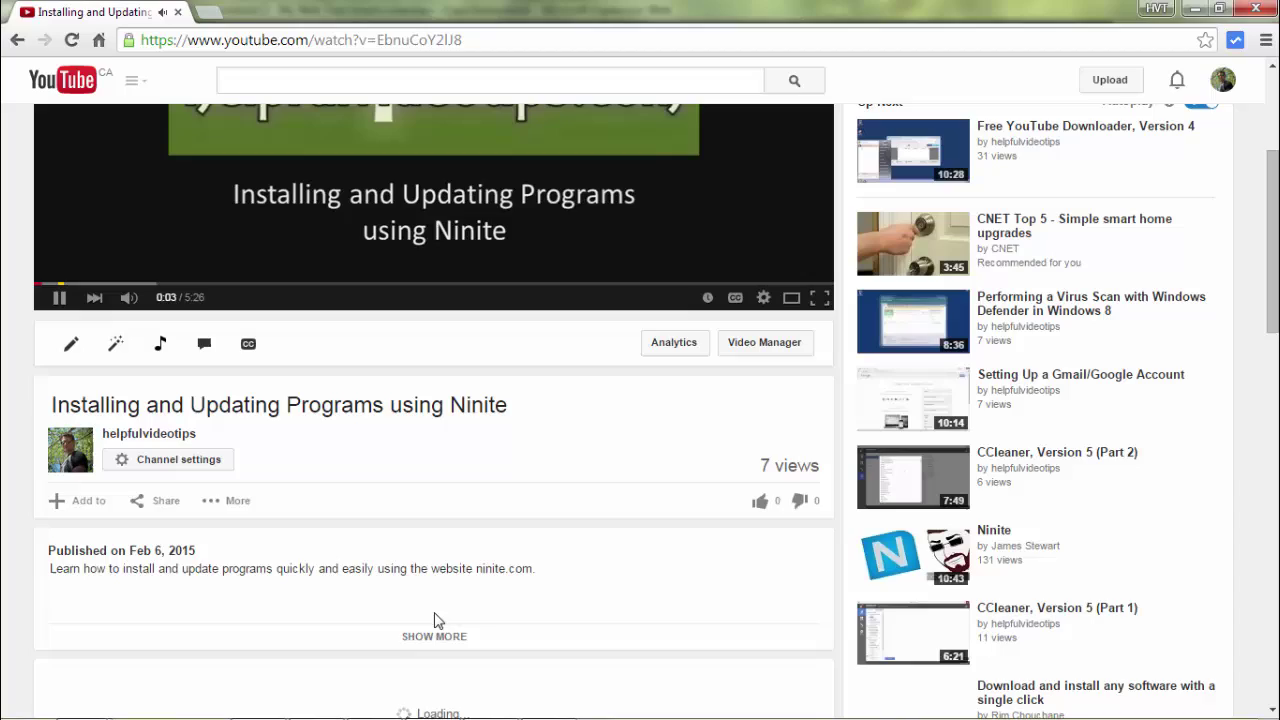
click(437, 634)
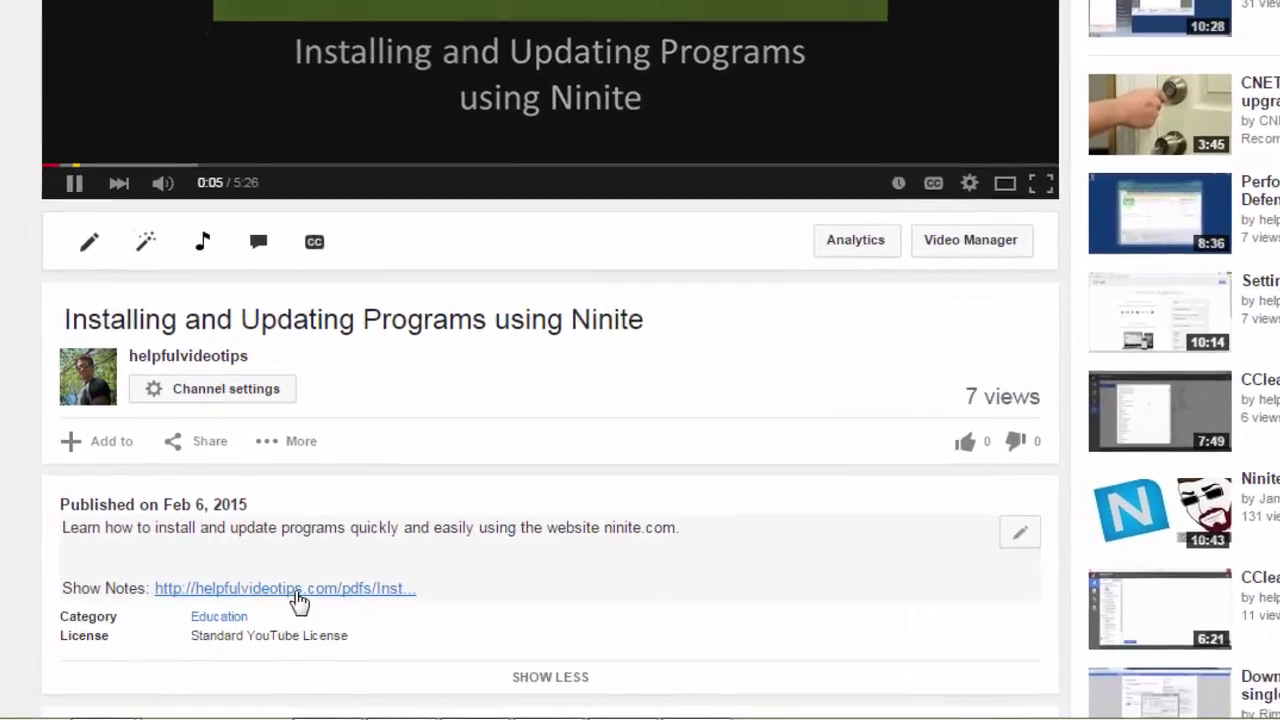